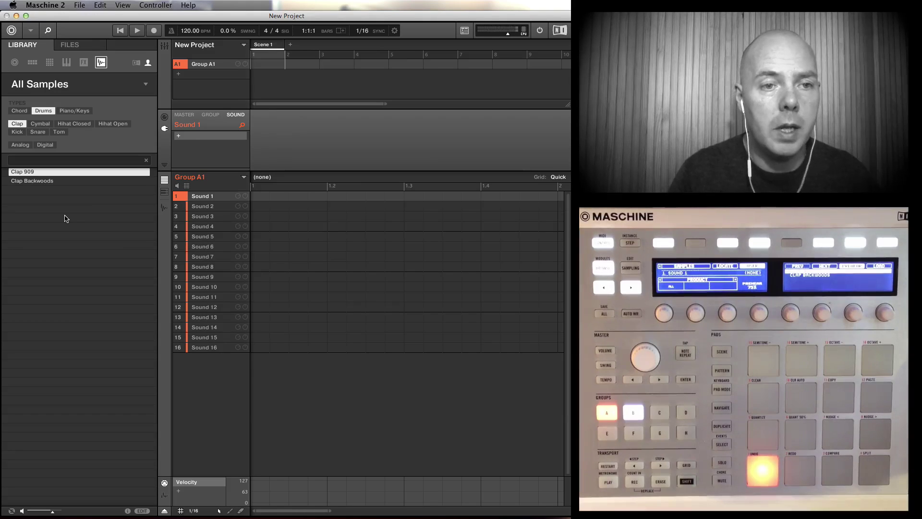
pyautogui.click(90, 46)
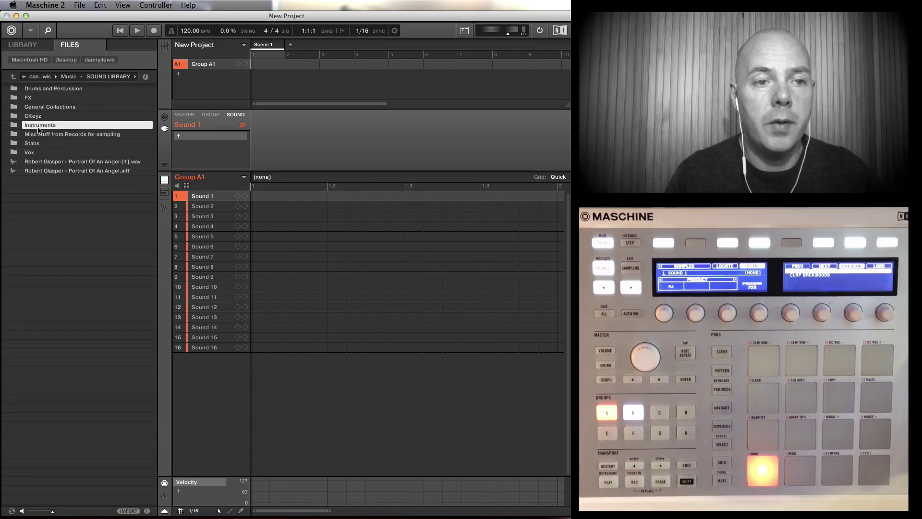
pyautogui.click(45, 50)
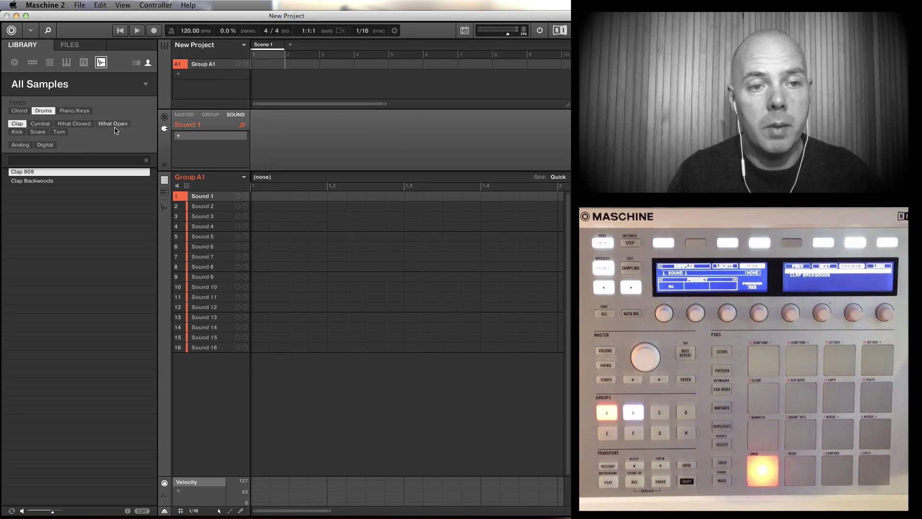
pyautogui.click(74, 111)
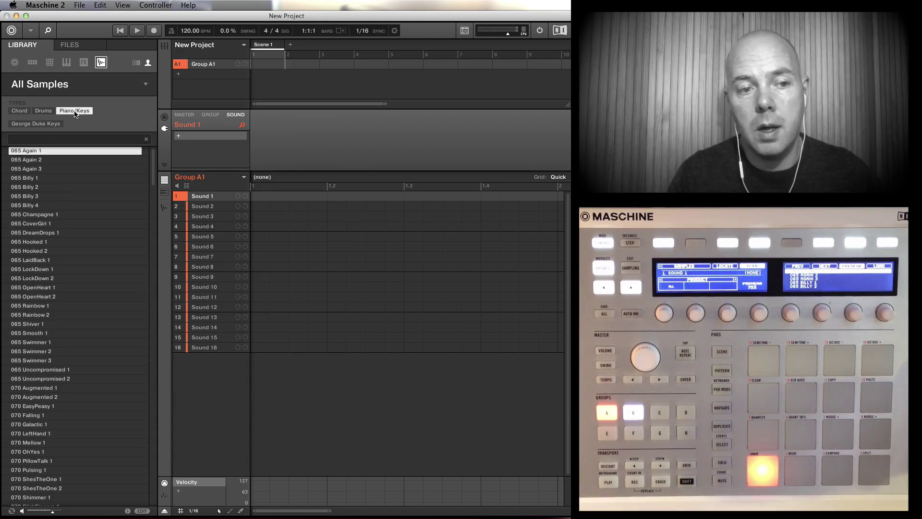
pyautogui.click(41, 125)
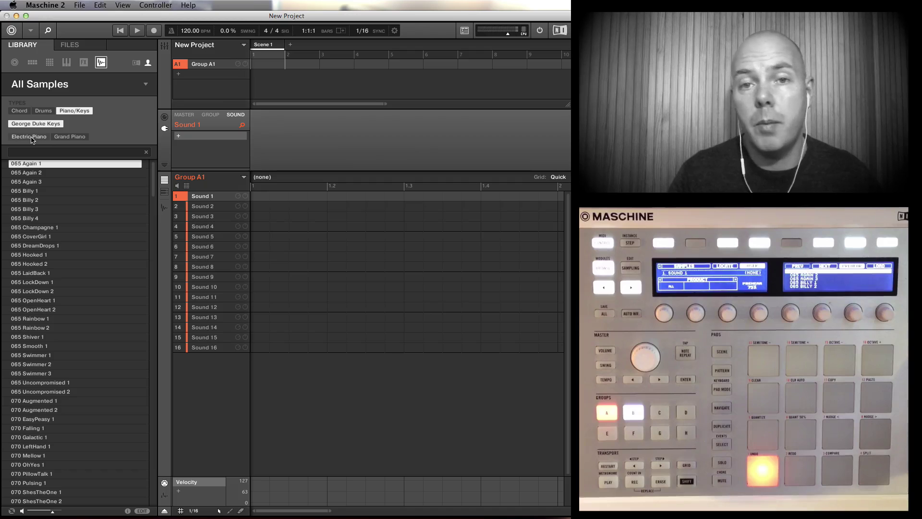
pyautogui.click(32, 138)
pyautogui.click(65, 138)
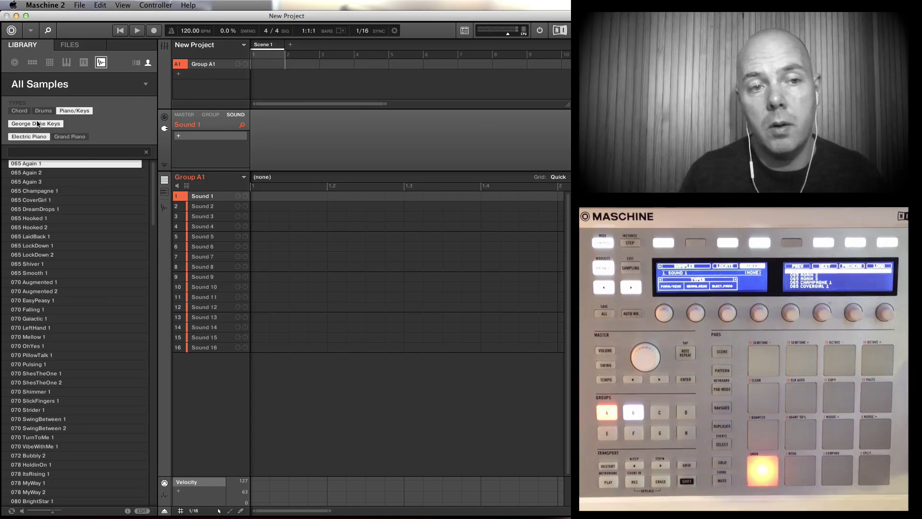
# Browse into Stabs > Outerchords and preview cw_outerchord02.wav and cw_outerchord03.wav.
pyautogui.click(84, 44)
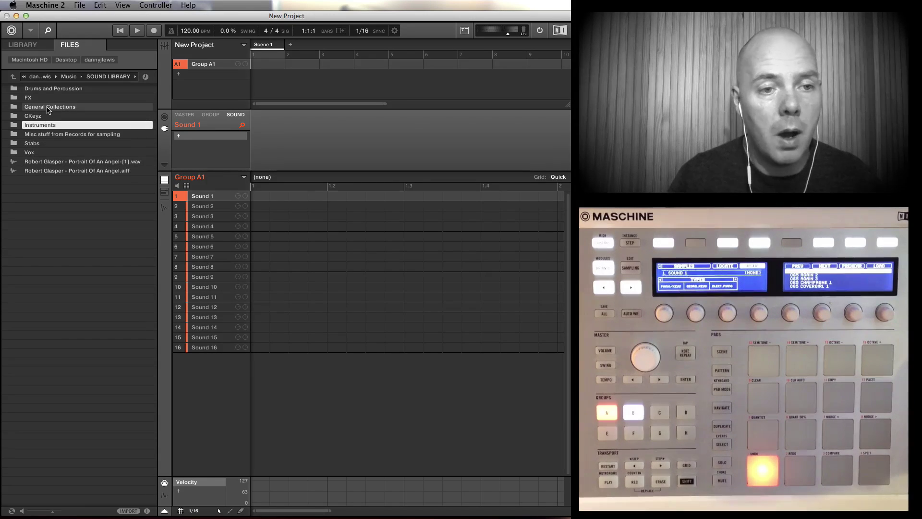
pyautogui.doubleClick(34, 145)
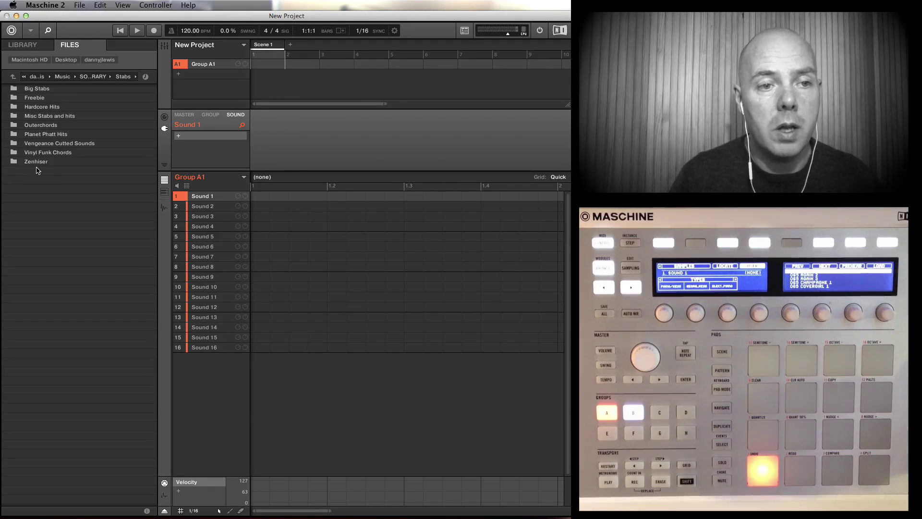
pyautogui.doubleClick(37, 126)
pyautogui.click(47, 99)
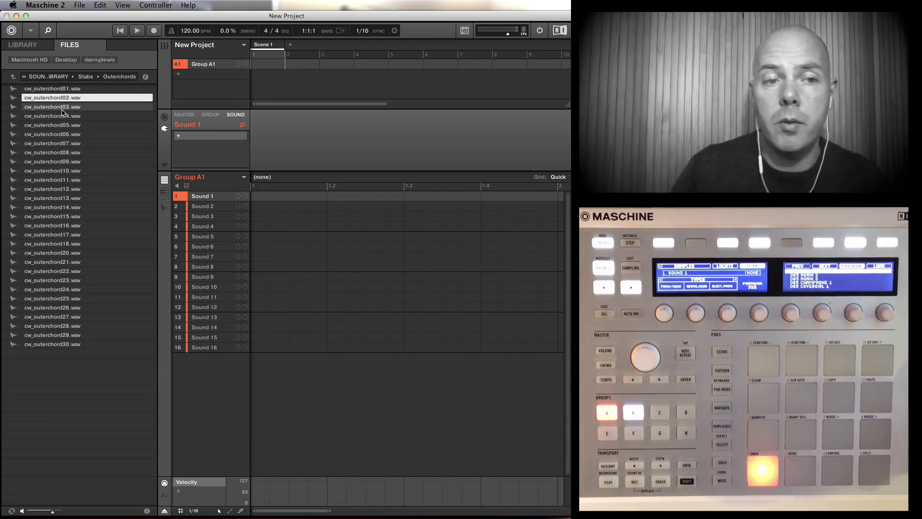
pyautogui.click(62, 109)
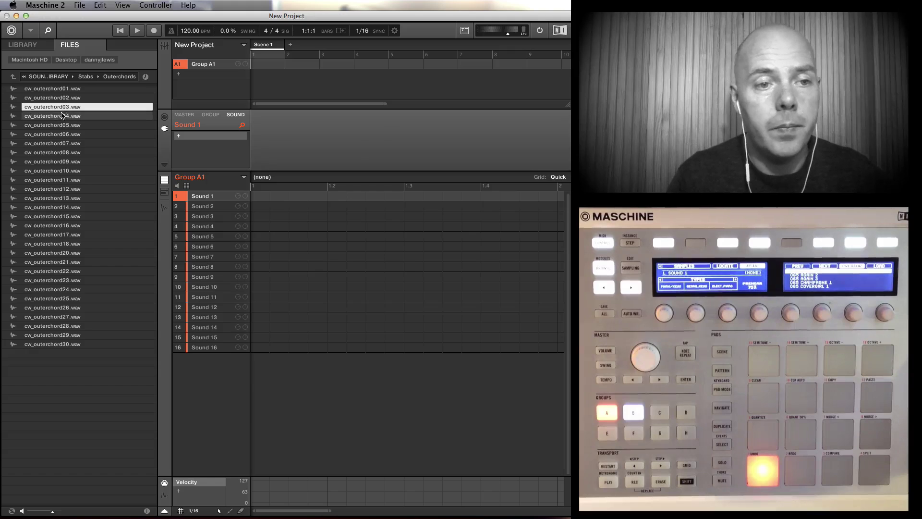
# Go back up to Stabs, check the library's Chord-tagged samples, then return to the folder list.
pyautogui.click(13, 77)
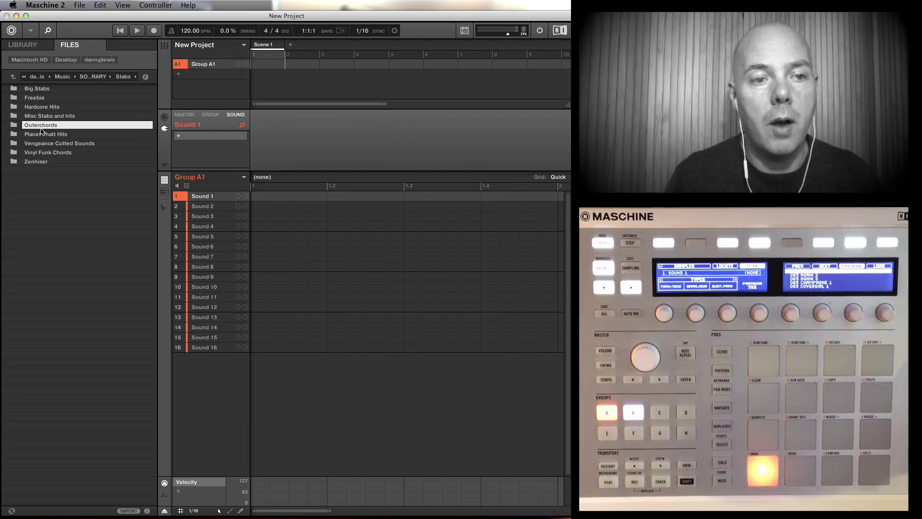
pyautogui.click(29, 47)
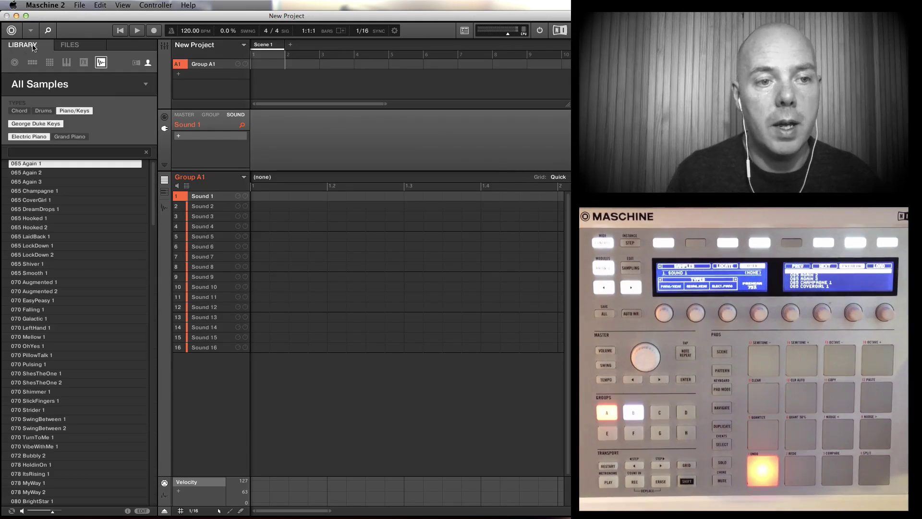
pyautogui.click(19, 111)
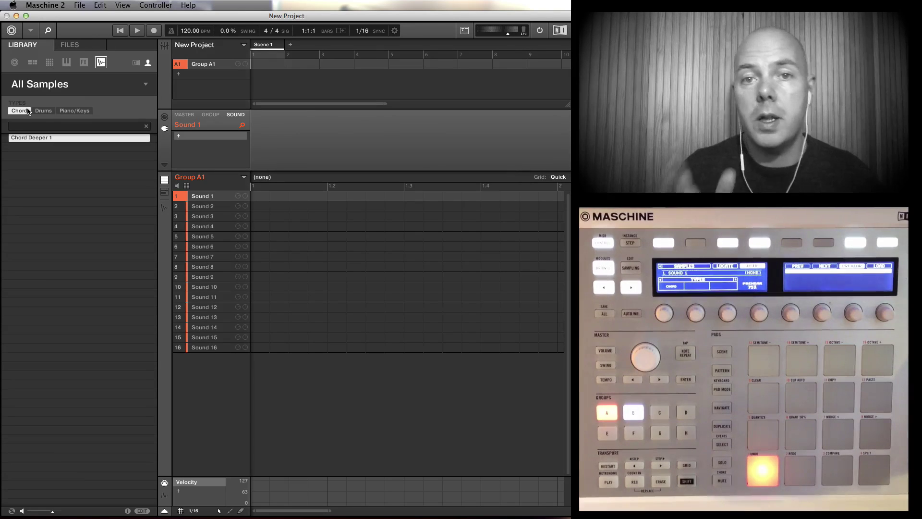
pyautogui.click(67, 48)
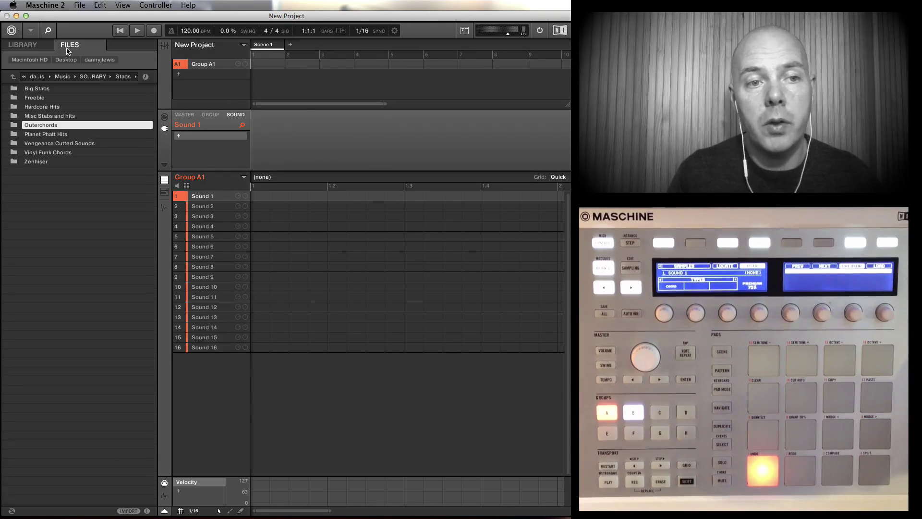
# Import the Outerchords folder to the library with the Chord type tag ticked.
pyautogui.rightClick(50, 127)
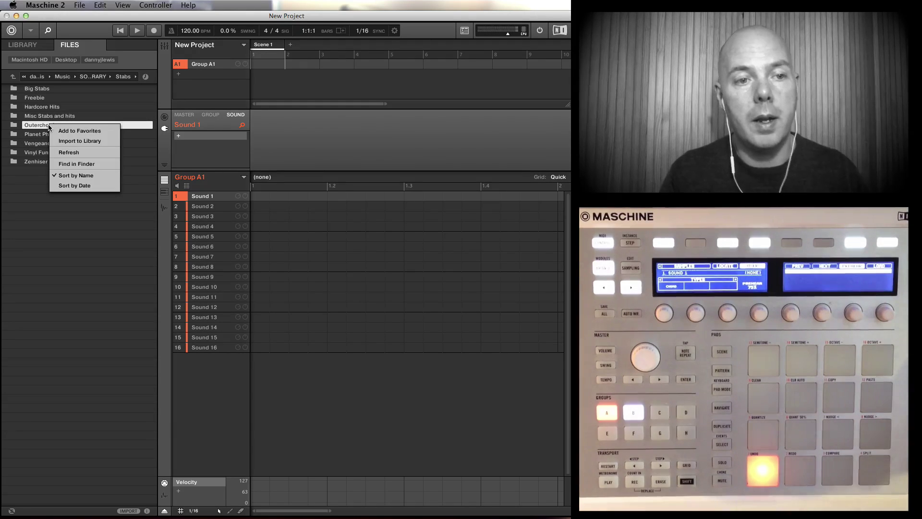
pyautogui.click(90, 141)
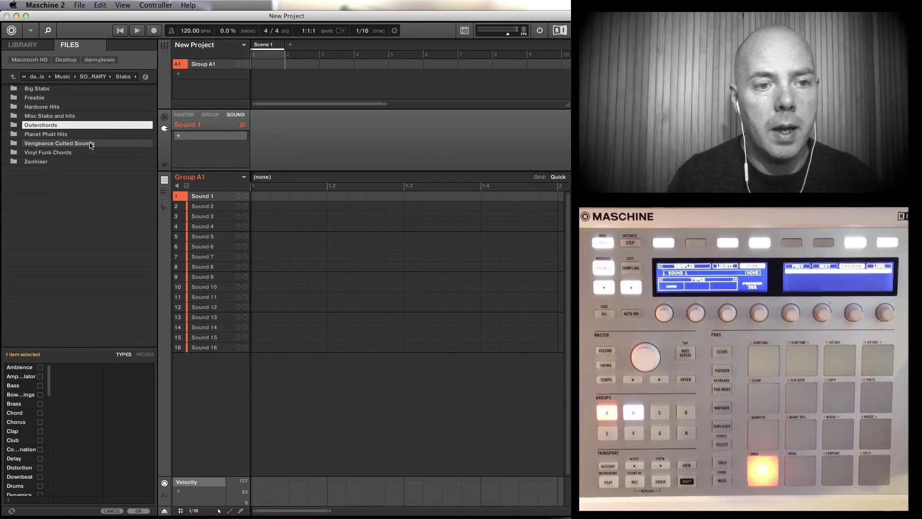
pyautogui.click(40, 413)
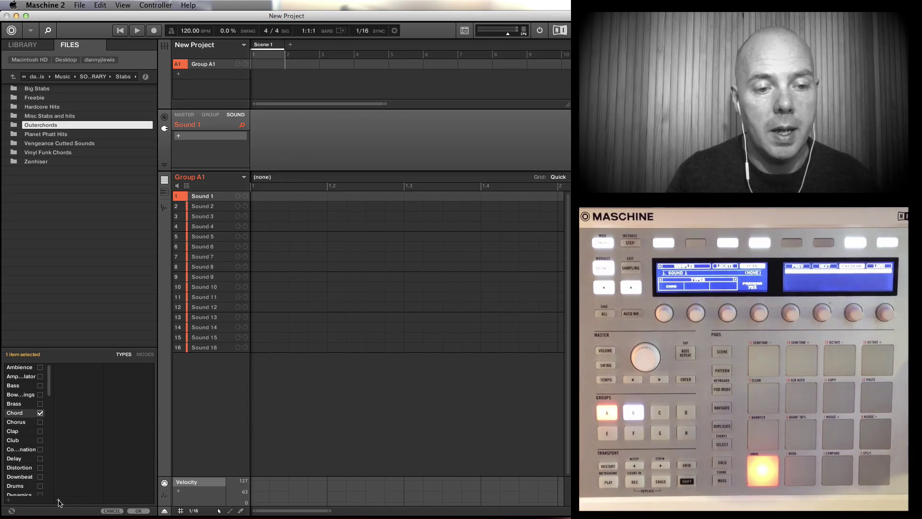
pyautogui.click(139, 511)
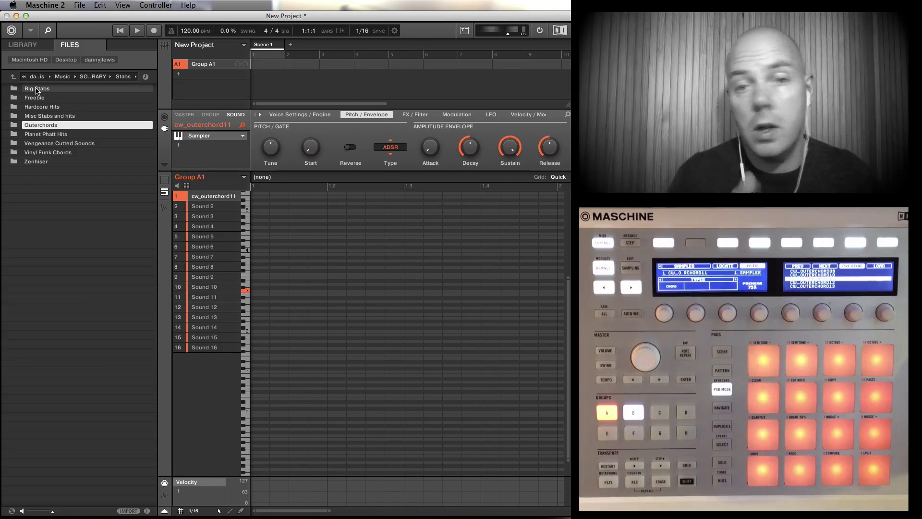
# Import the Big Stabs folder to the library under a new custom type tag 'Stabs'.
pyautogui.click(36, 88)
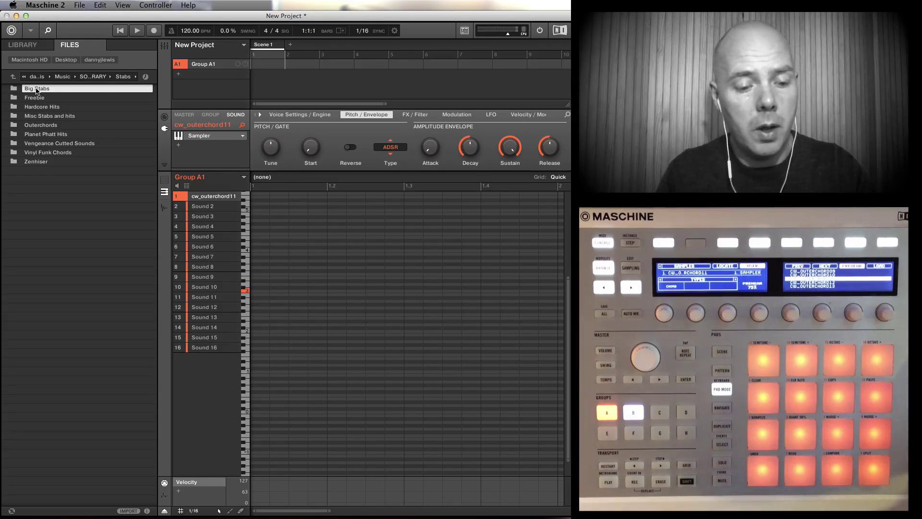
pyautogui.rightClick(37, 91)
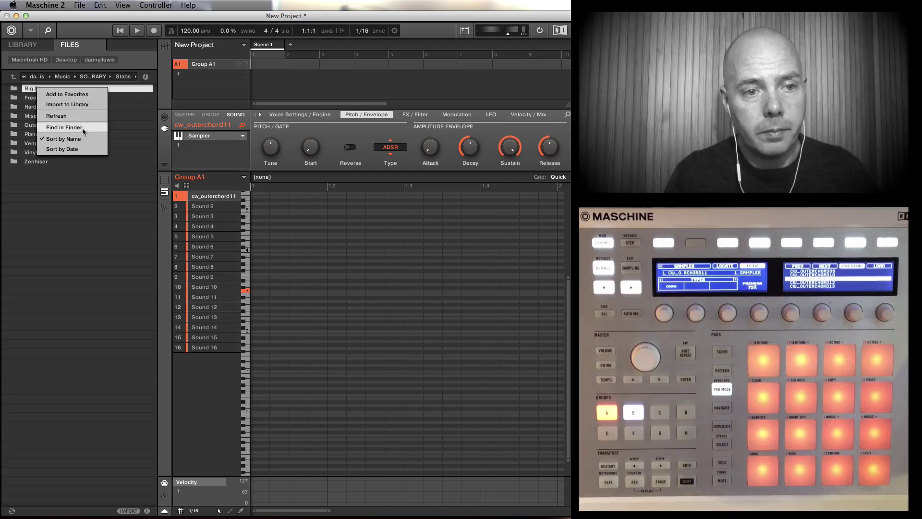
pyautogui.click(74, 104)
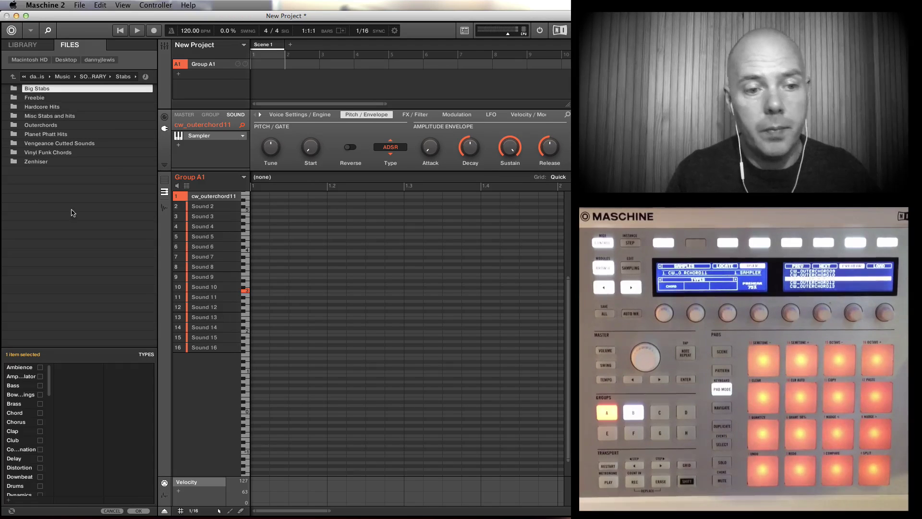
pyautogui.scroll(-10, 21, 419)
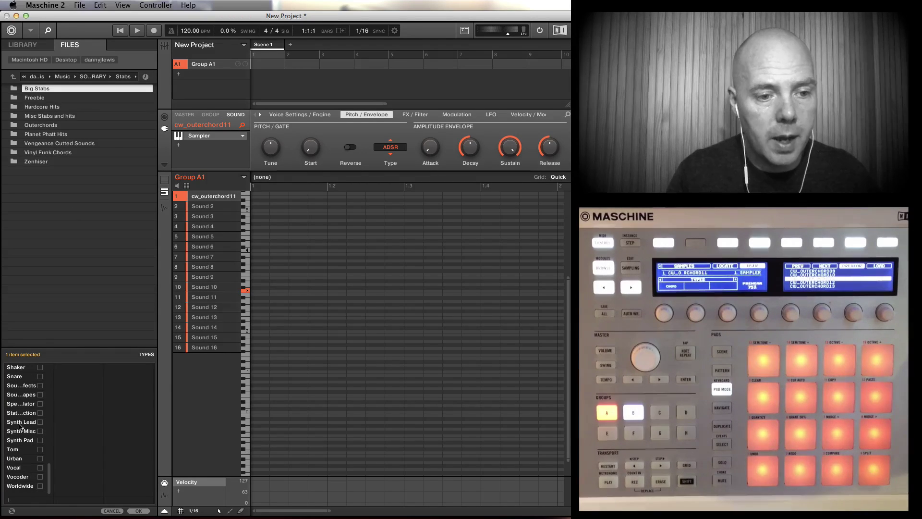
pyautogui.click(9, 500)
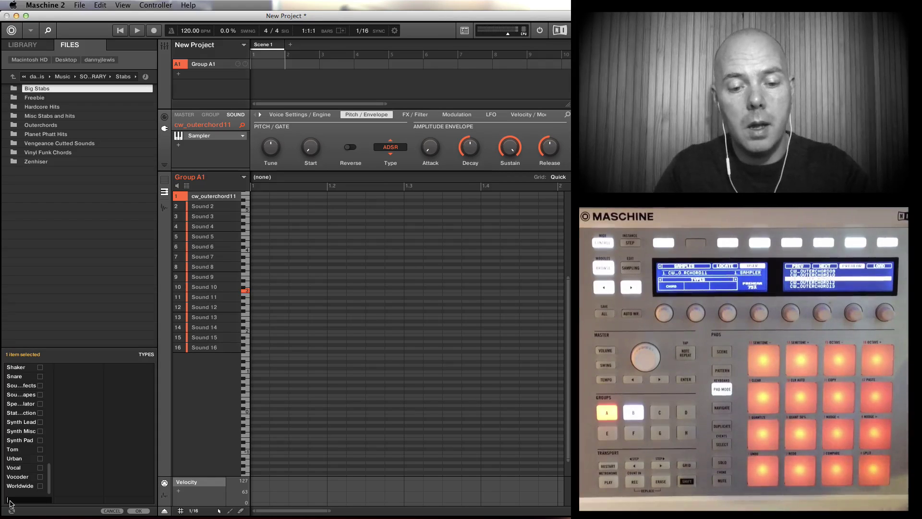
pyautogui.write('Stabs')
pyautogui.press('Return')
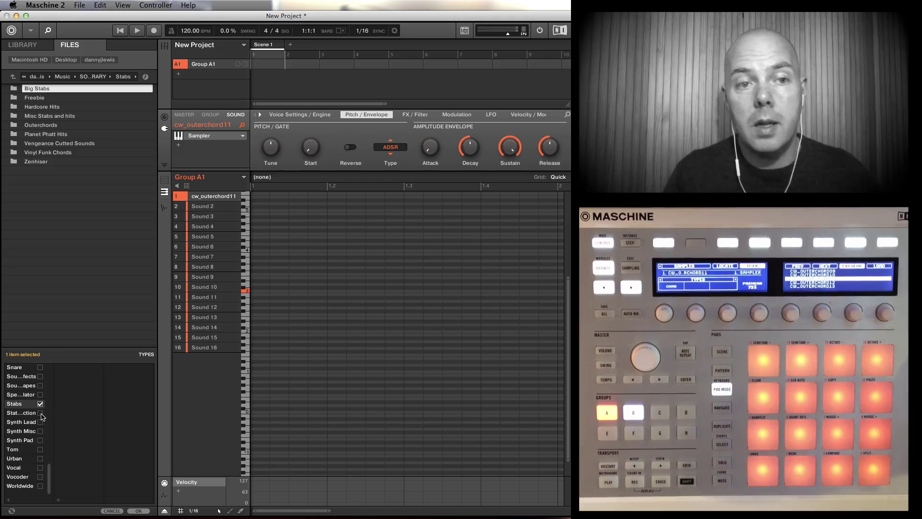
pyautogui.click(135, 511)
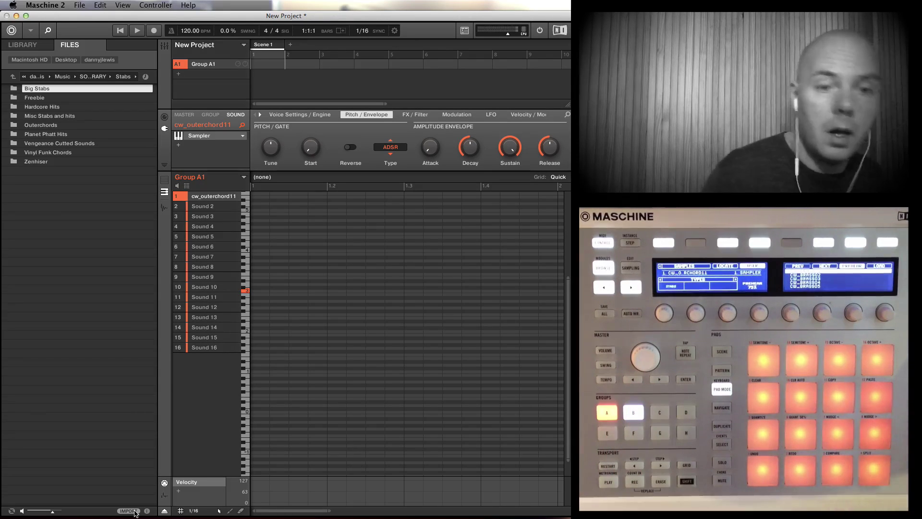
# Load cw_brass03 from the Stabs library tag into Sound 1, then return to the file browser.
pyautogui.click(35, 48)
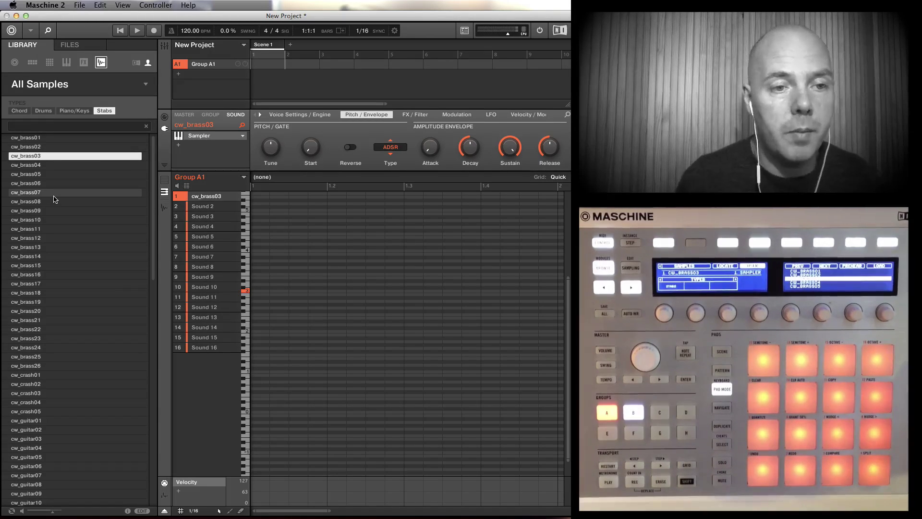
pyautogui.click(80, 48)
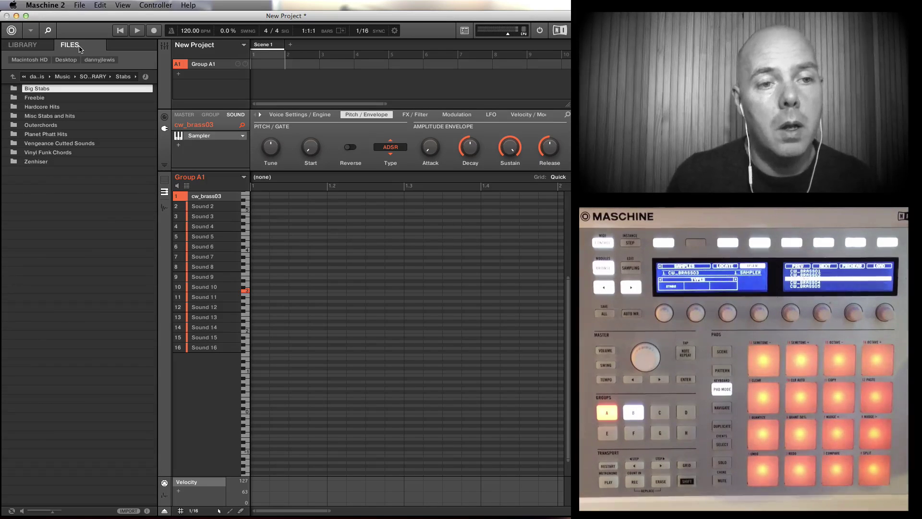
# Open SOUND LIBRARY > FX > Explosions, preview Ceramic Debris 02 and Crash Metal and Wood 1, then return to FX.
pyautogui.click(14, 77)
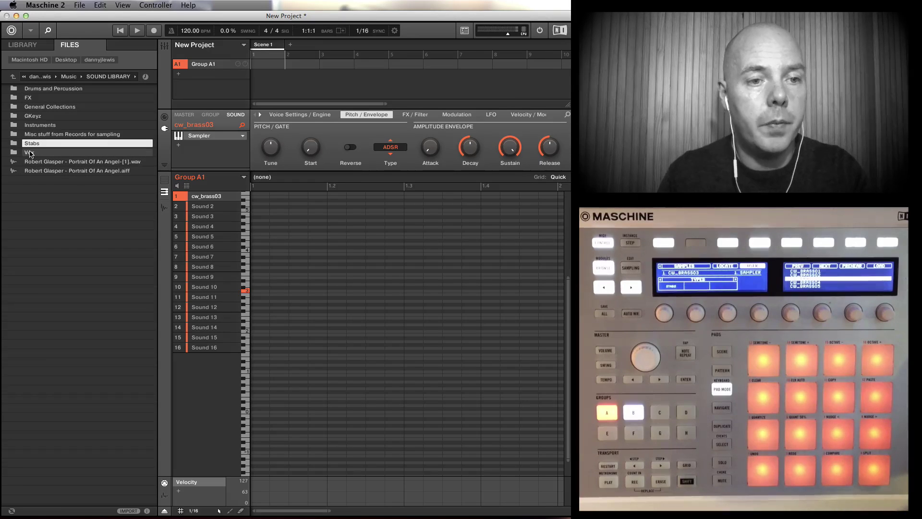
pyautogui.click(28, 97)
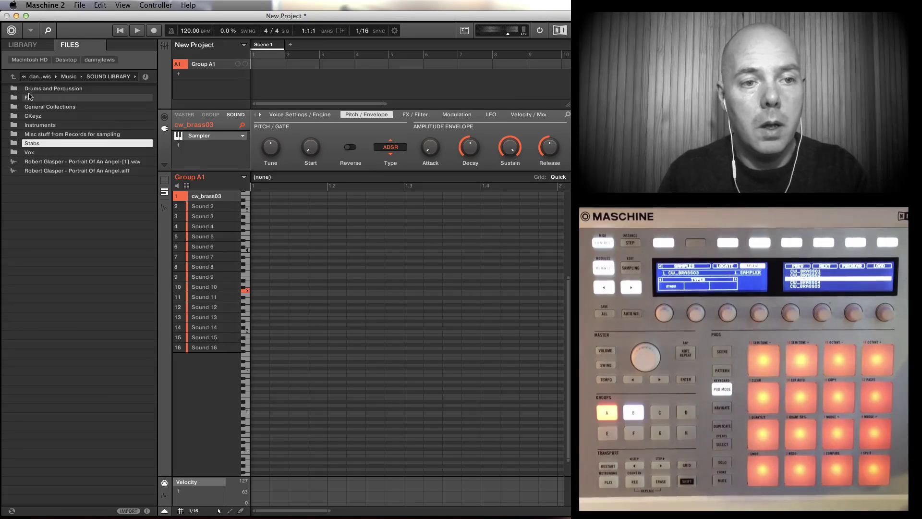
pyautogui.doubleClick(29, 98)
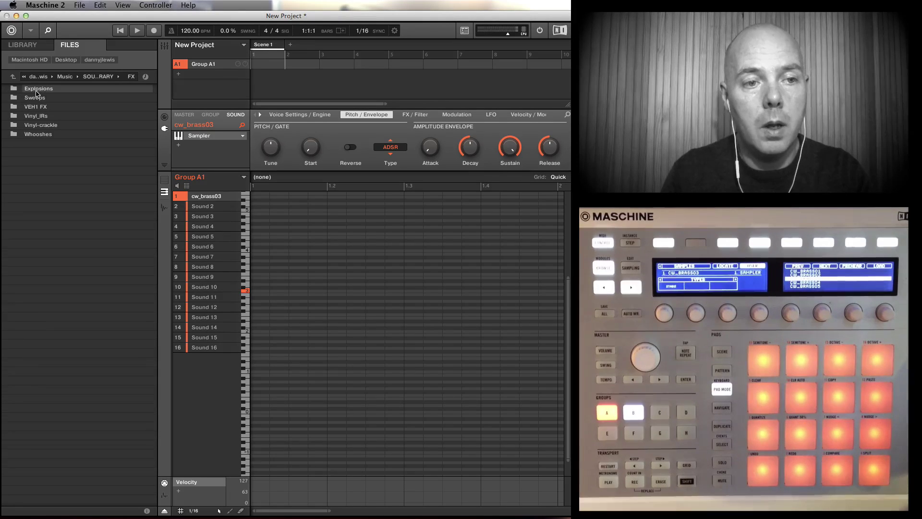
pyautogui.doubleClick(36, 88)
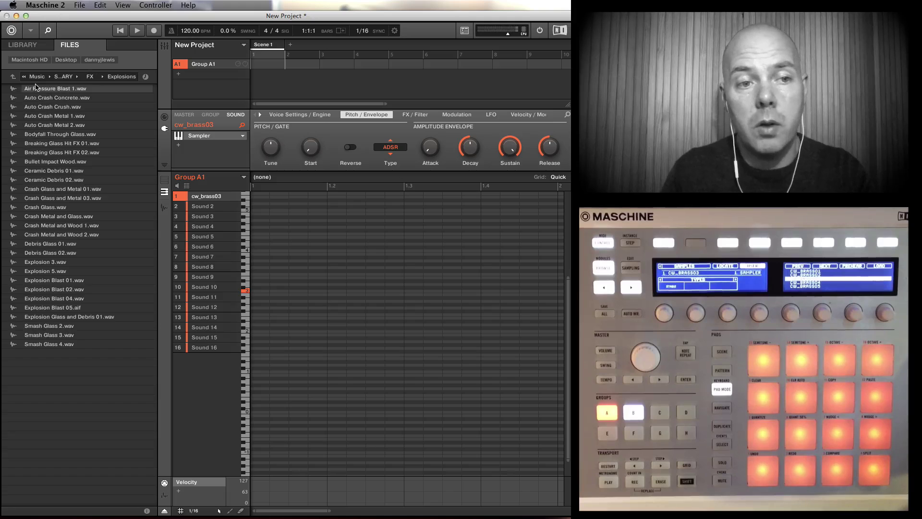
pyautogui.click(36, 183)
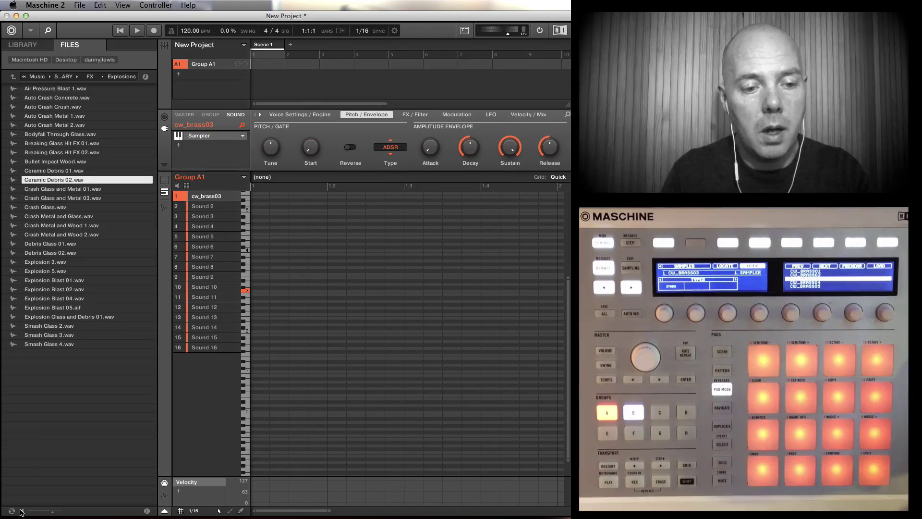
pyautogui.click(47, 226)
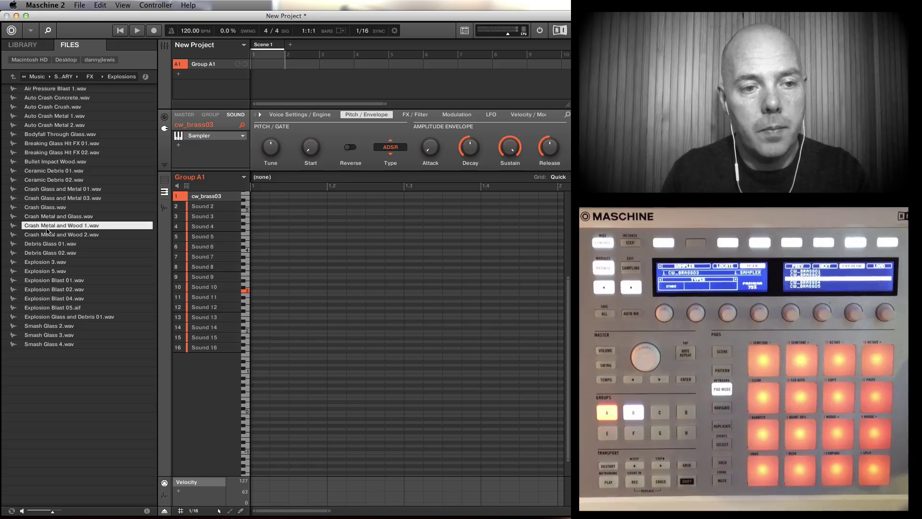
pyautogui.click(13, 76)
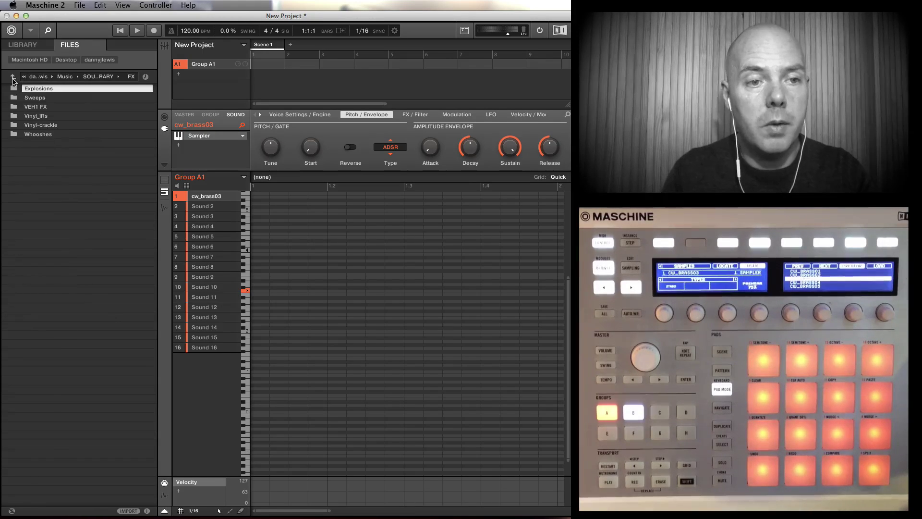
# Import the Explosions folder tagged Sound Effects with a new 'Explosions' subtype.
pyautogui.rightClick(44, 91)
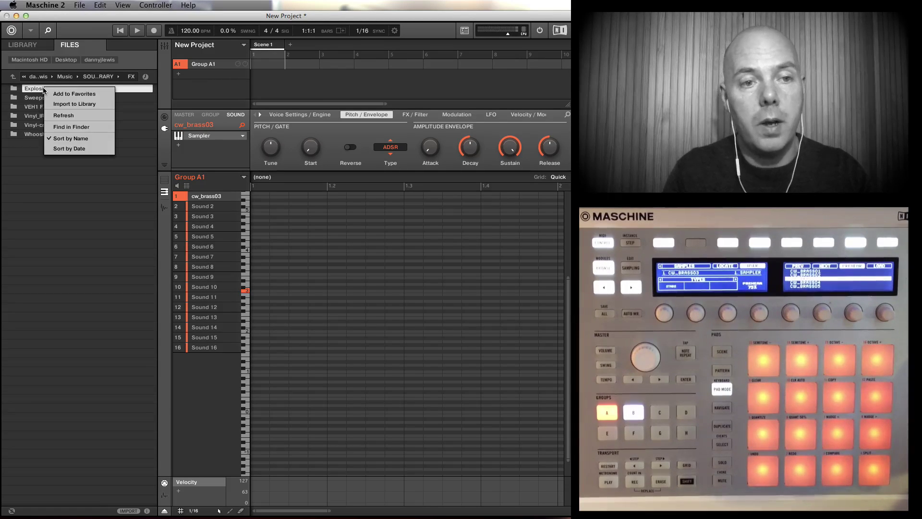
pyautogui.click(74, 105)
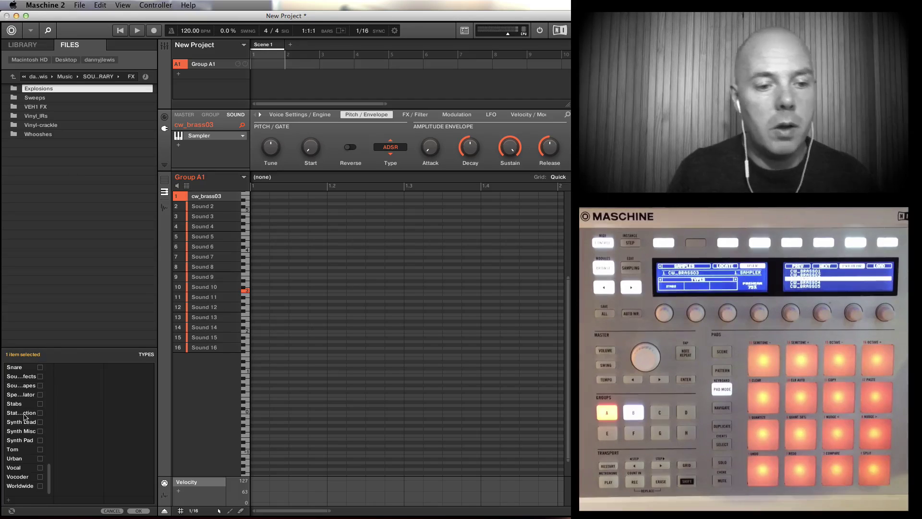
pyautogui.scroll(5, 24, 441)
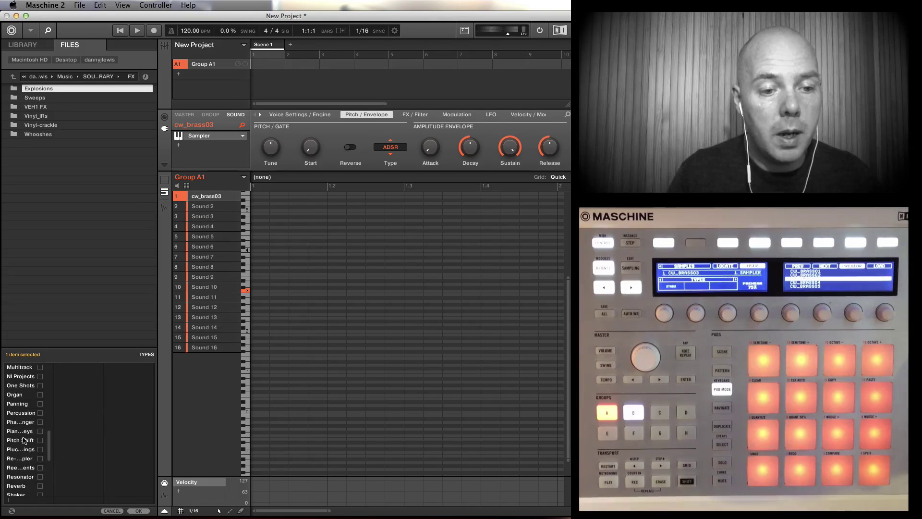
pyautogui.scroll(-2, 24, 440)
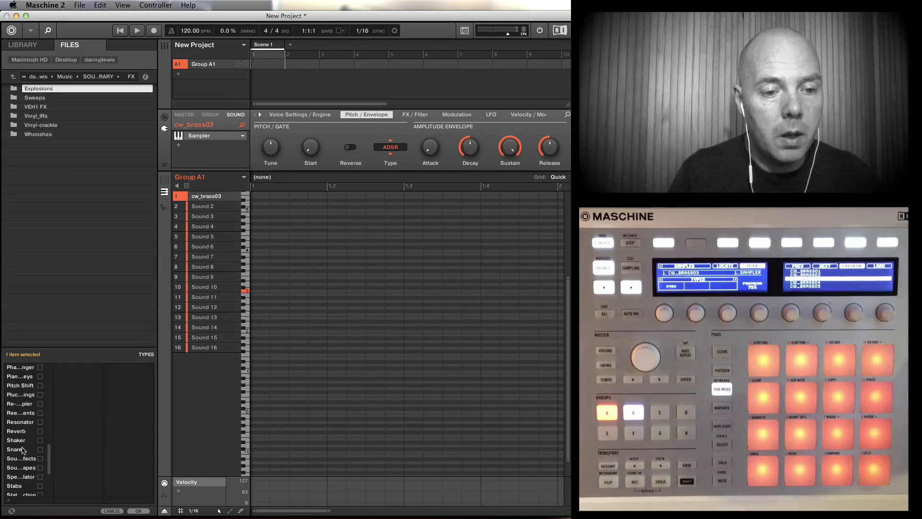
pyautogui.click(19, 459)
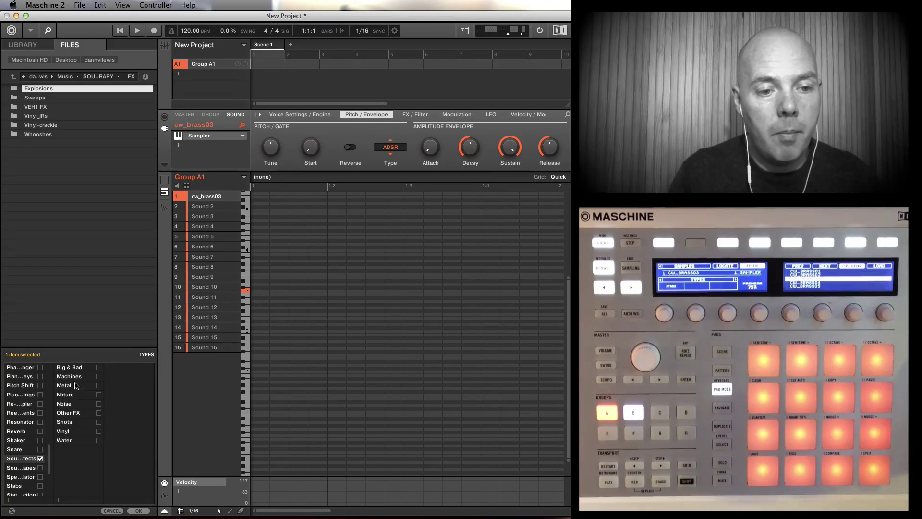
pyautogui.click(59, 501)
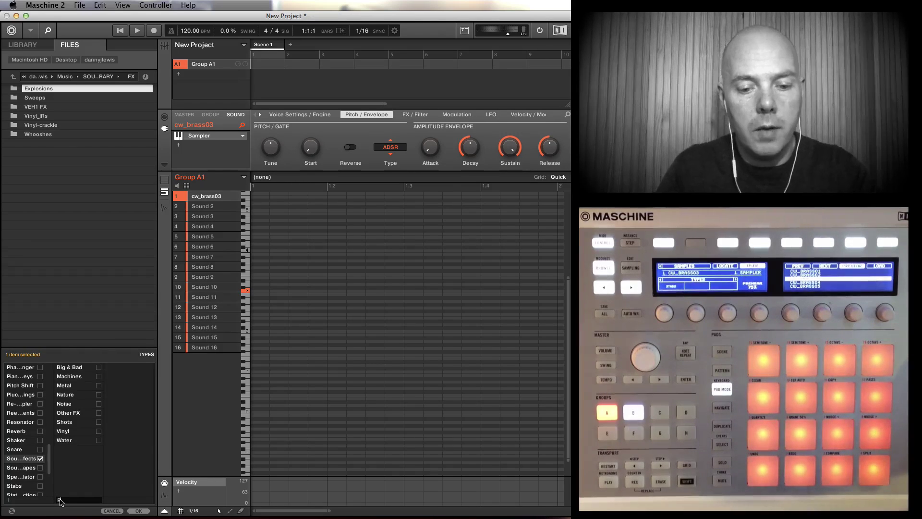
pyautogui.write('Explosions')
pyautogui.press('Return')
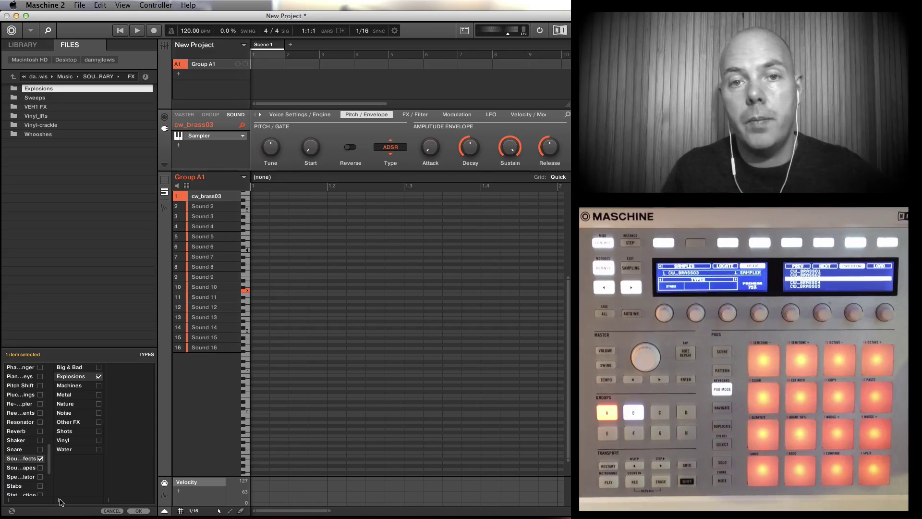
pyautogui.click(136, 512)
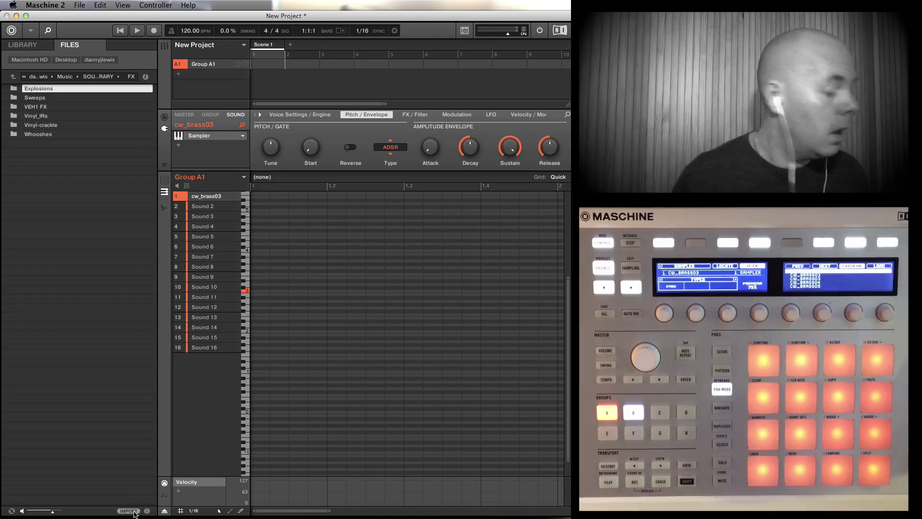
pyautogui.click(23, 45)
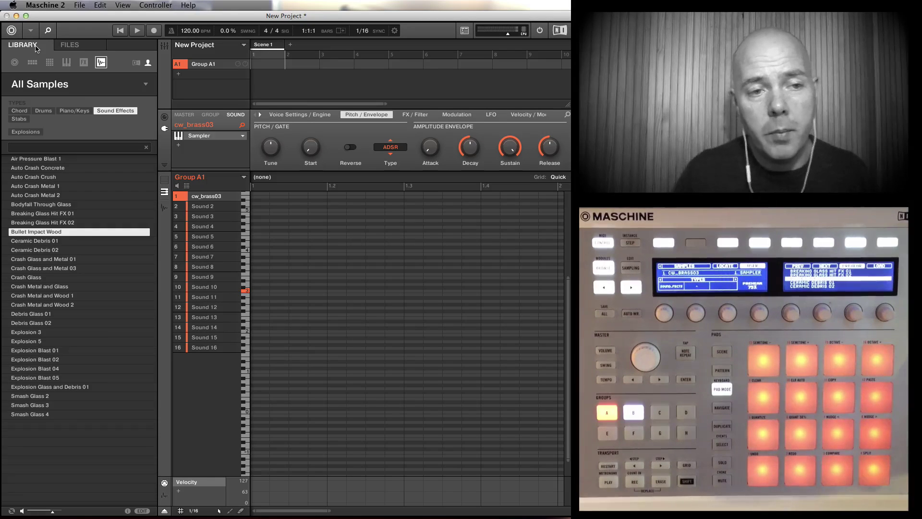
pyautogui.click(68, 45)
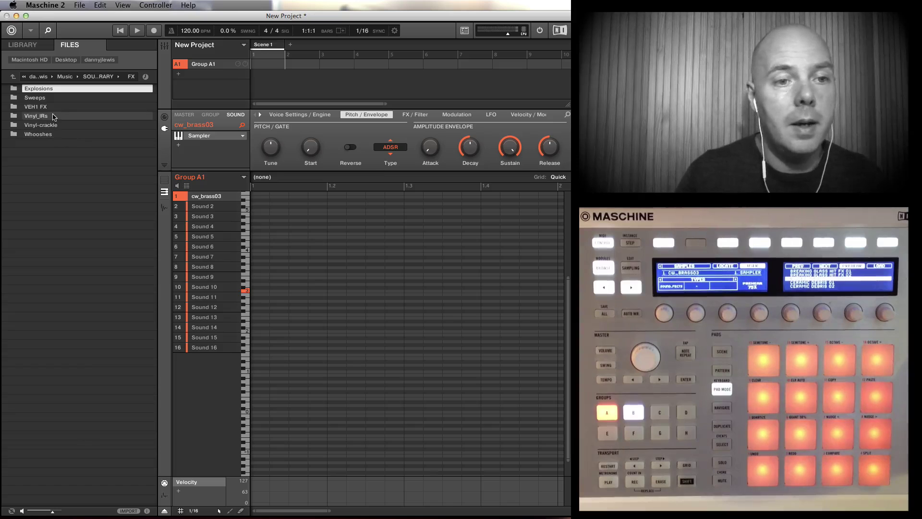
# Peek inside the Sweeps folder and return to the FX folder.
pyautogui.click(37, 98)
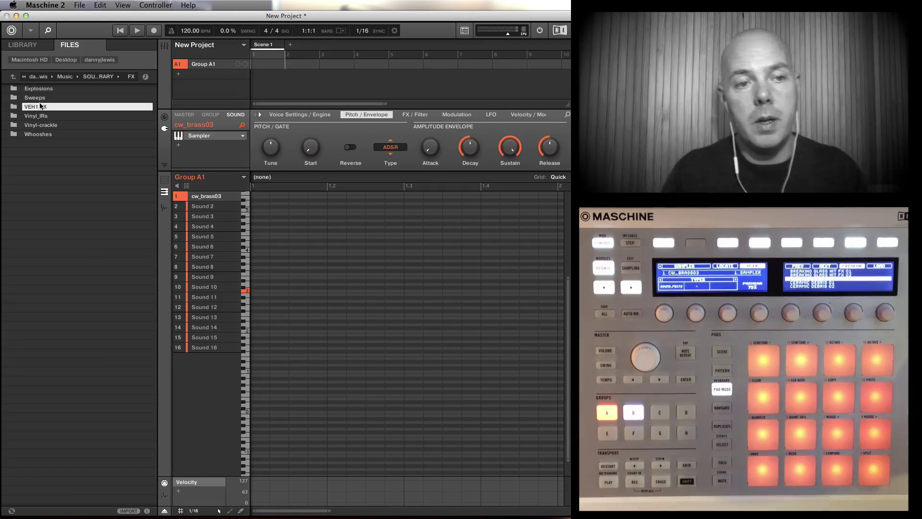
pyautogui.doubleClick(37, 98)
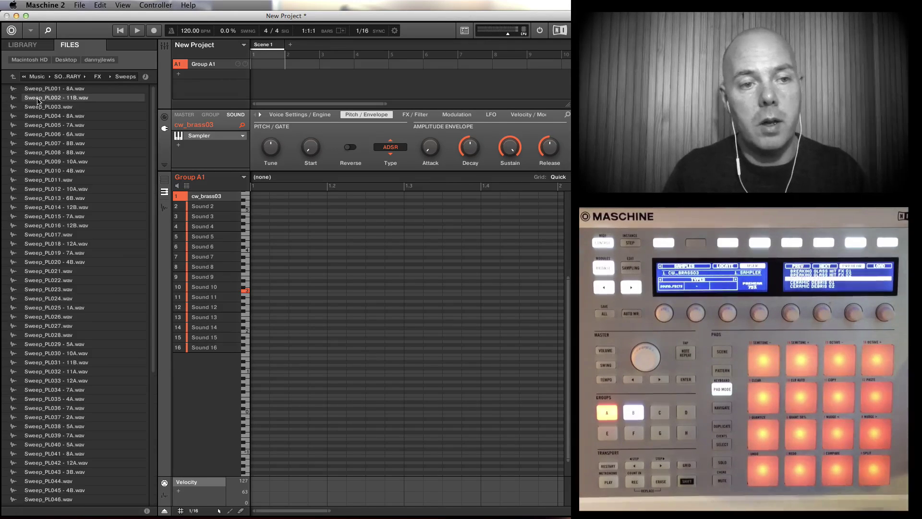
pyautogui.click(12, 76)
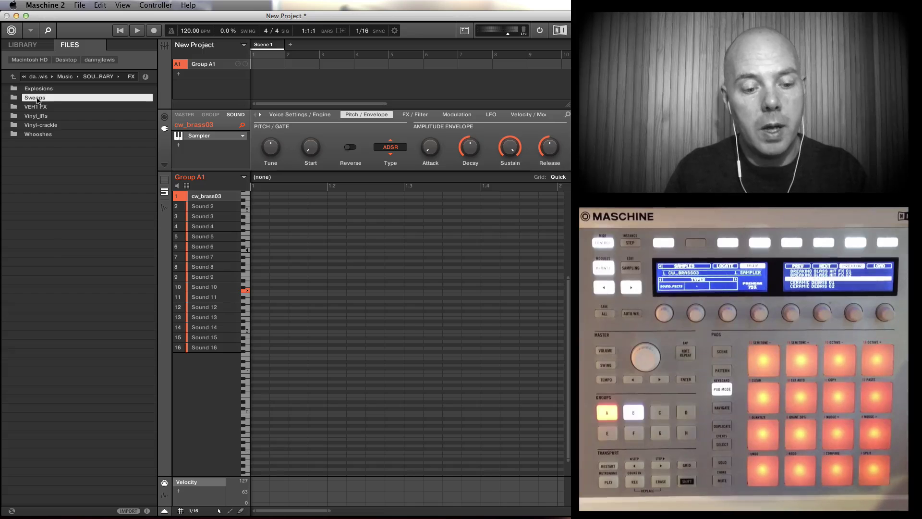
# Import the Sweeps folder tagged Sound Effects with a new 'Sweeps' subtype.
pyautogui.rightClick(37, 100)
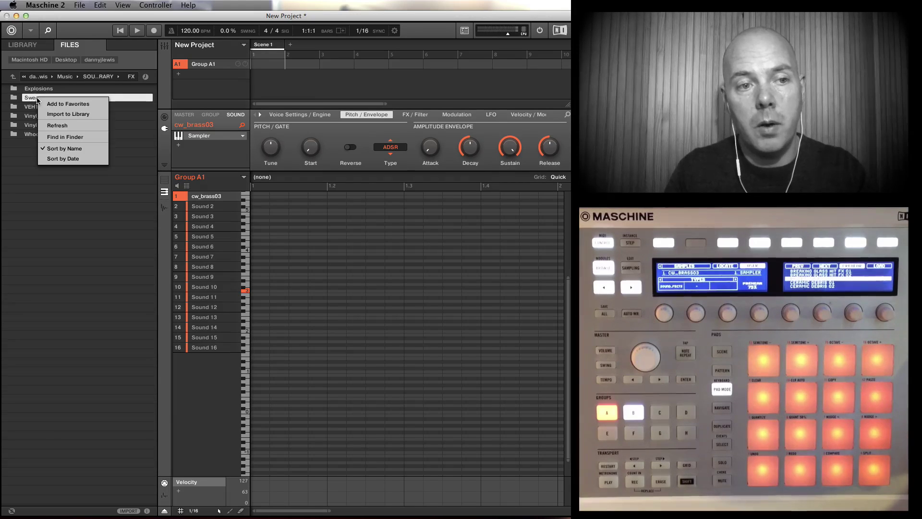
pyautogui.click(65, 113)
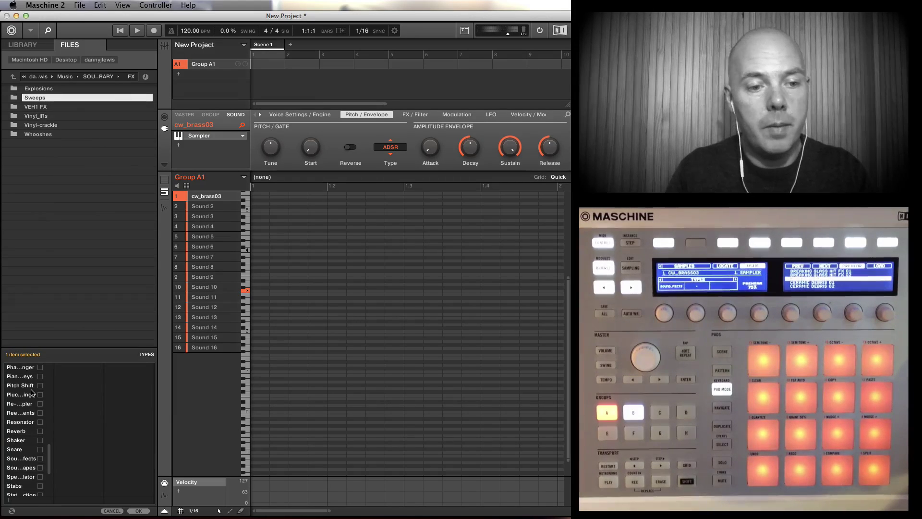
pyautogui.click(40, 458)
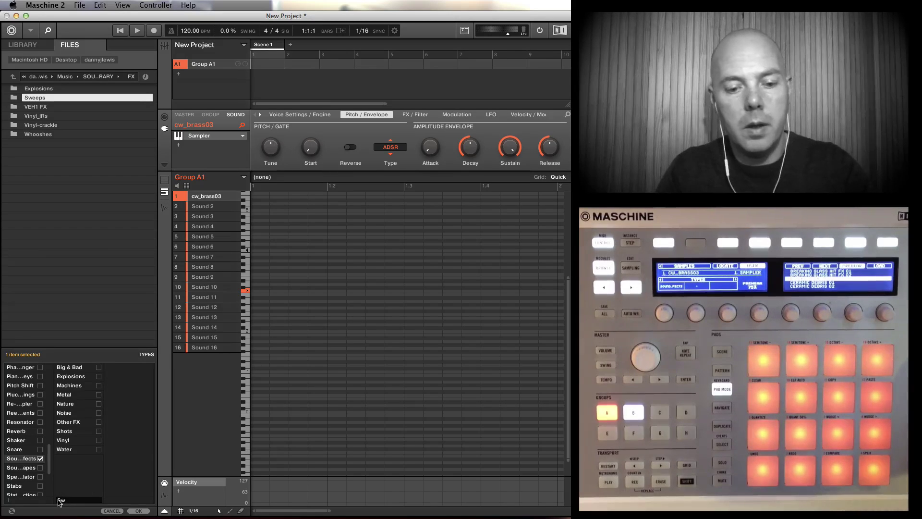
pyautogui.write('Sweeps')
pyautogui.press('Return')
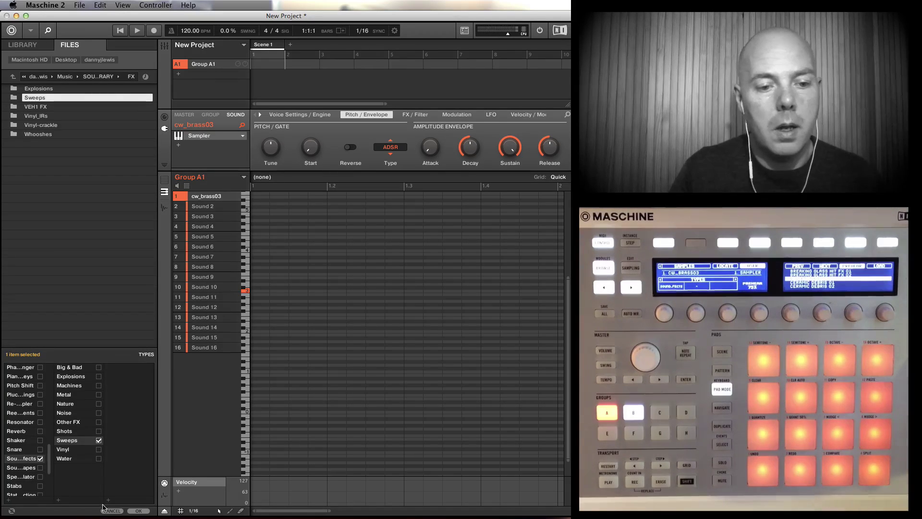
pyautogui.click(138, 510)
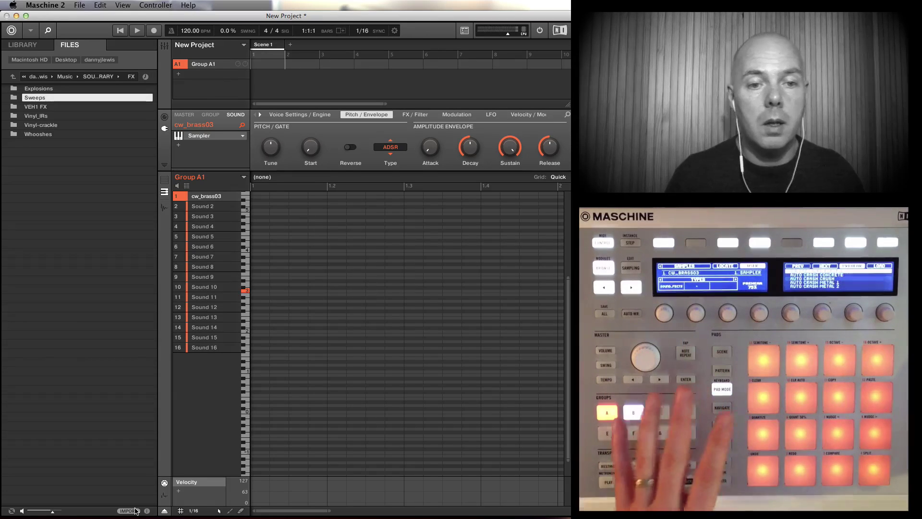
# Switch to the Library to browse All Samples tagged Sound Effects, Explosions subtype.
pyautogui.click(29, 45)
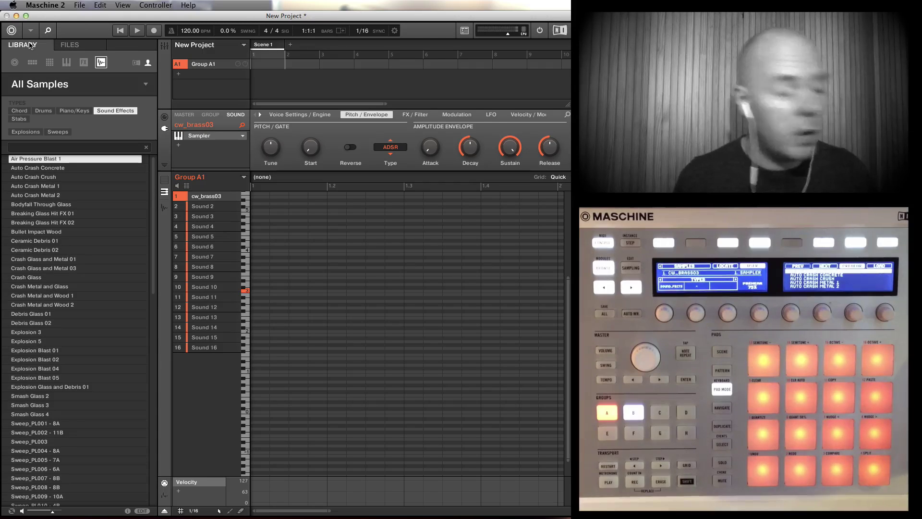